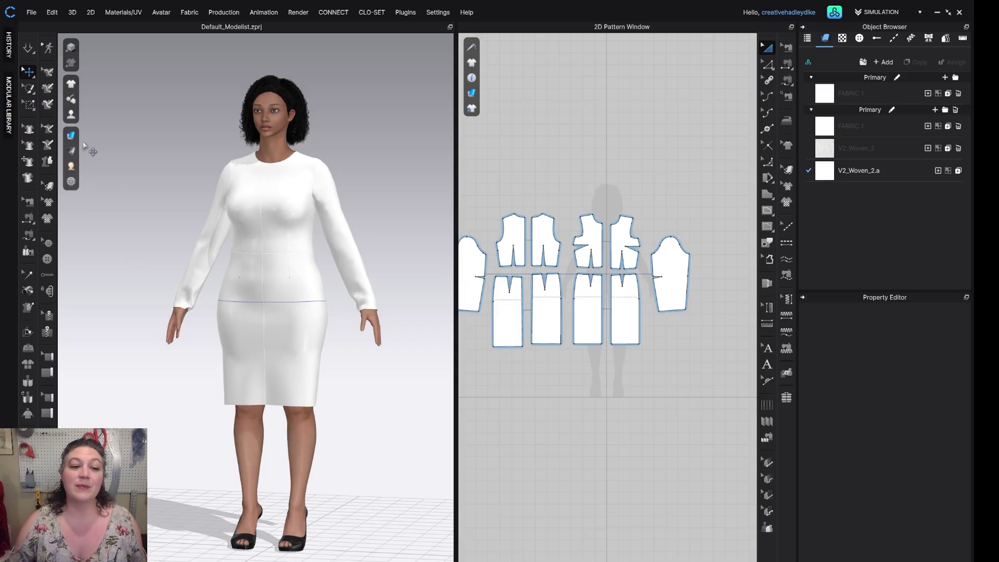
- Reveal the Fit Maps flyout listing stress, strain, fit and pressure maps
mouse_move(72, 151)
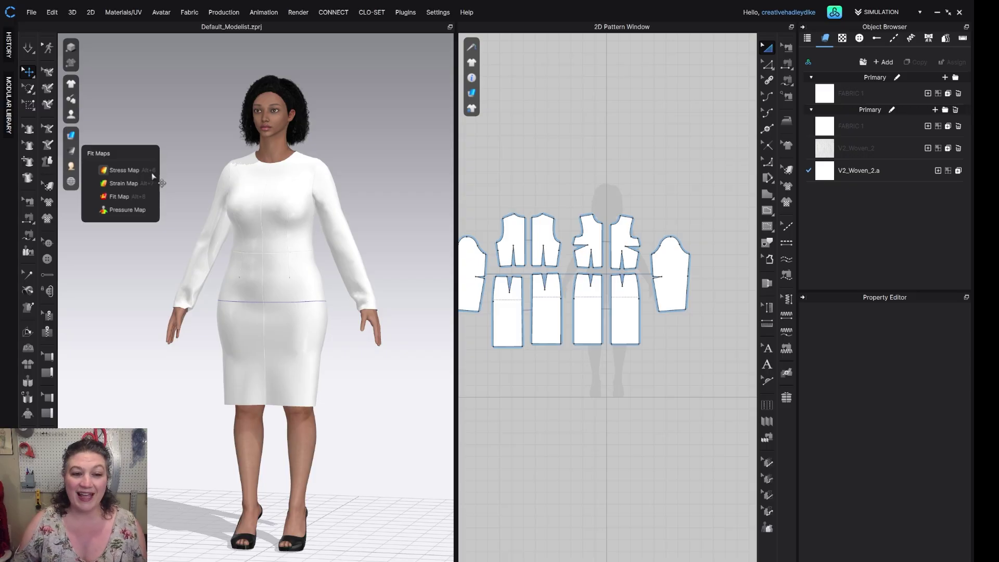
- Overlay the 0–100 kPa stress map on the dress and zoom in on the torso
click(124, 171)
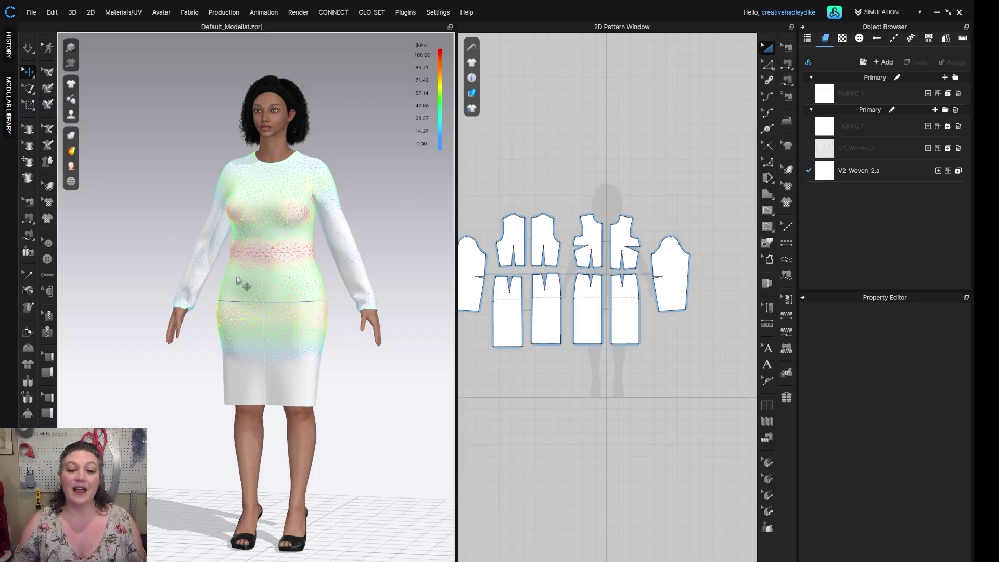
scroll(243, 284, up, 3)
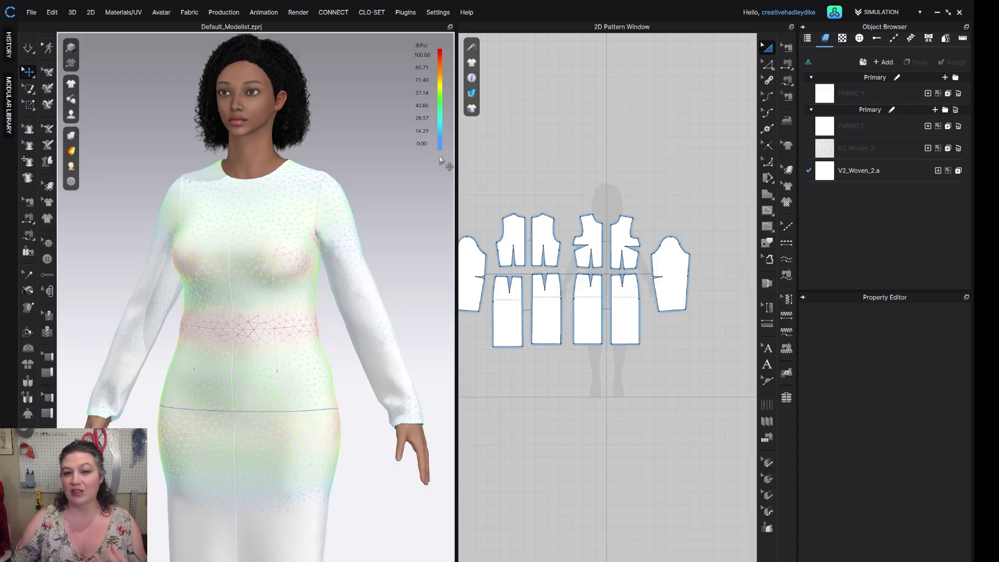
- Pan and orbit the view to inspect the red waist stress band from front and side
middle_drag(334, 385, 337, 267)
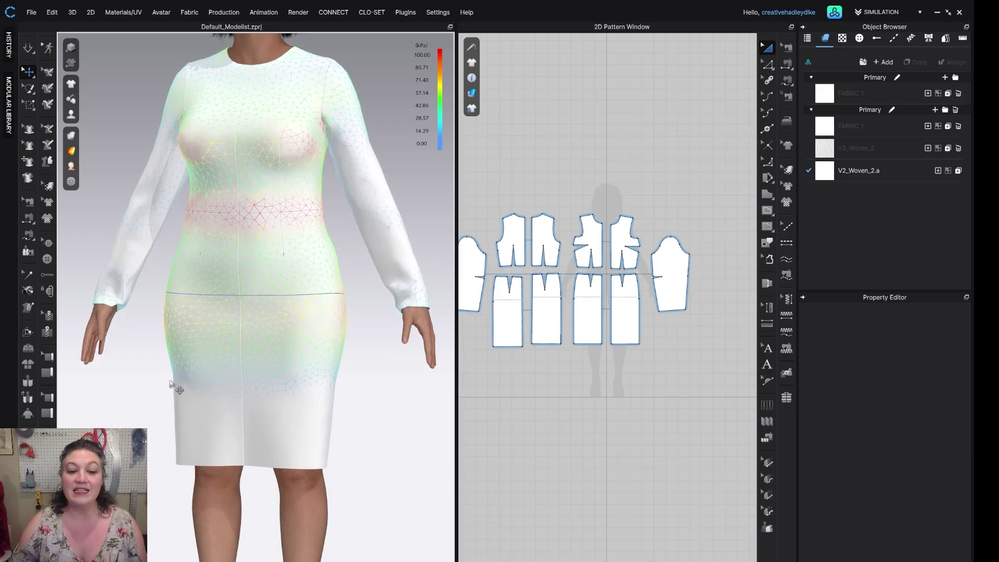
right_drag(305, 404, 330, 401)
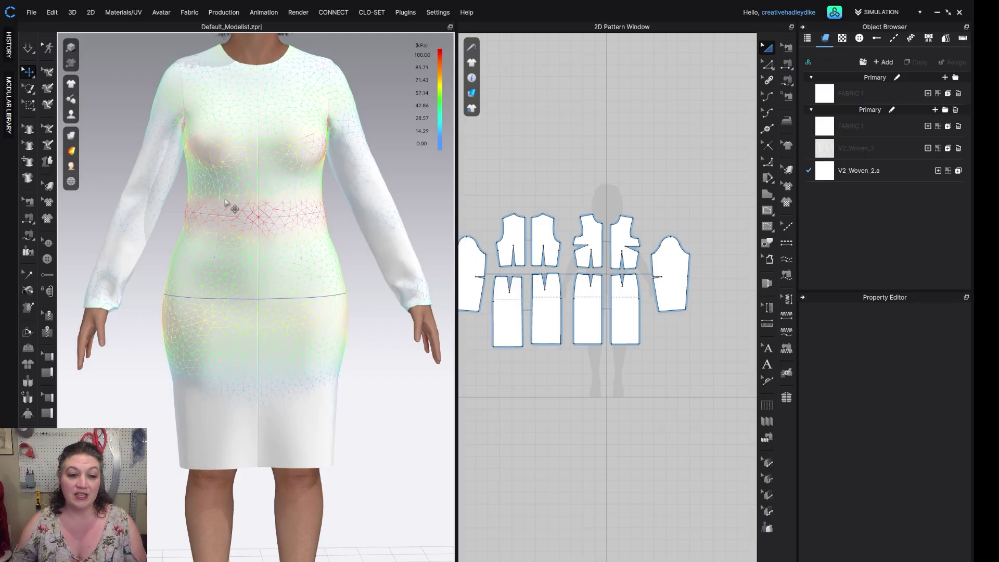
right_drag(307, 221, 261, 212)
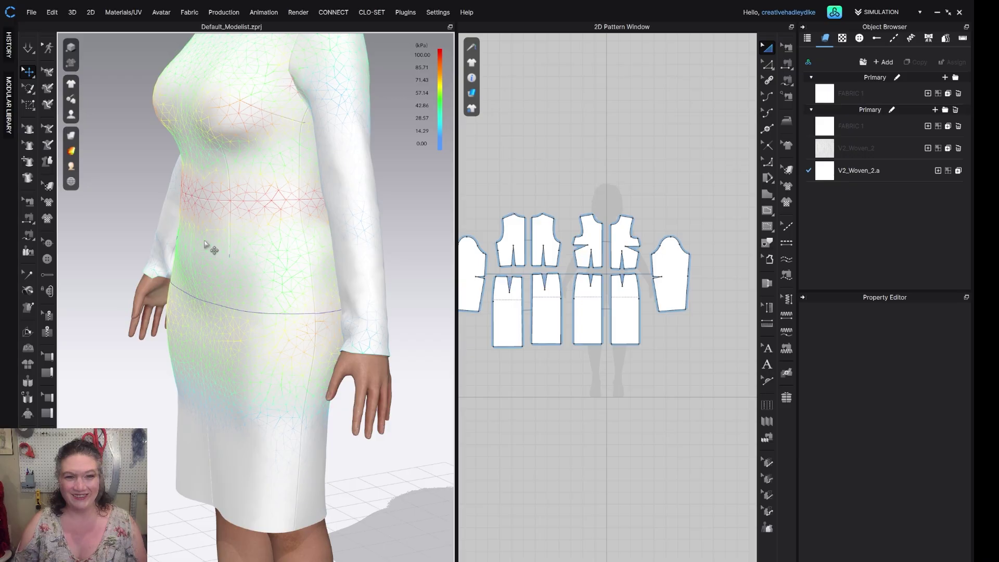
- Switch the dress overlay to the 100–120% strain map and return to the front view
click(71, 150)
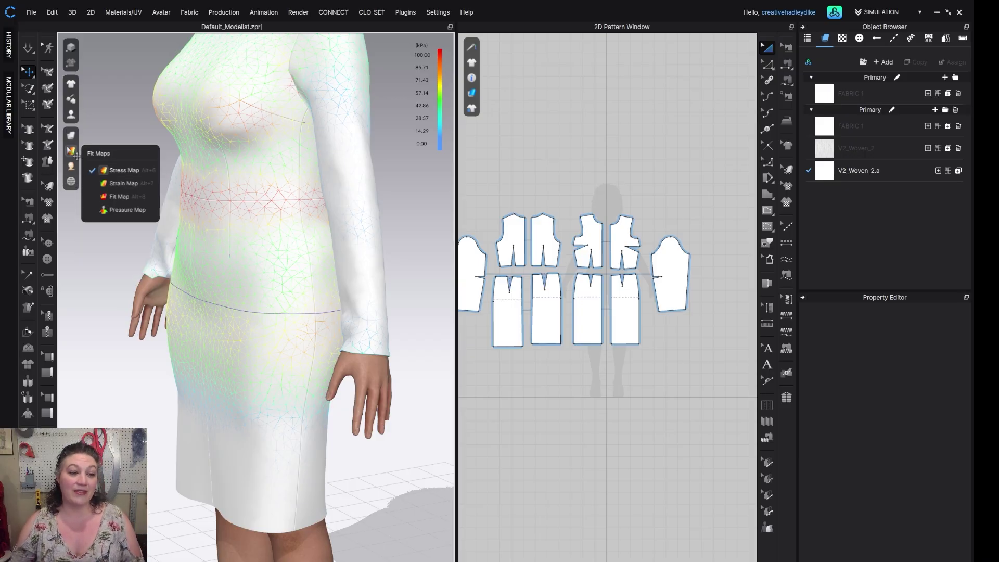
click(122, 183)
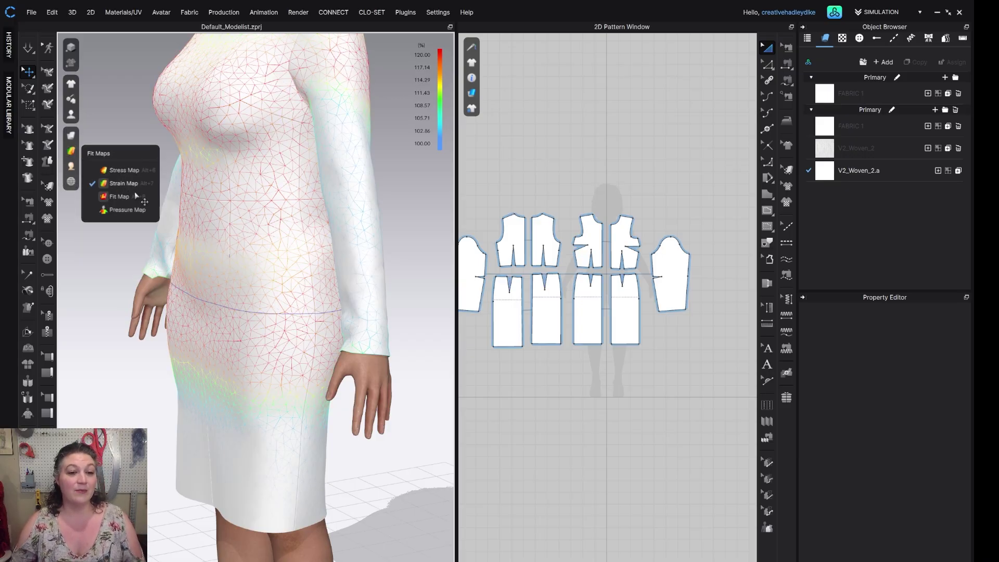
right_drag(211, 262, 206, 249)
key(2)
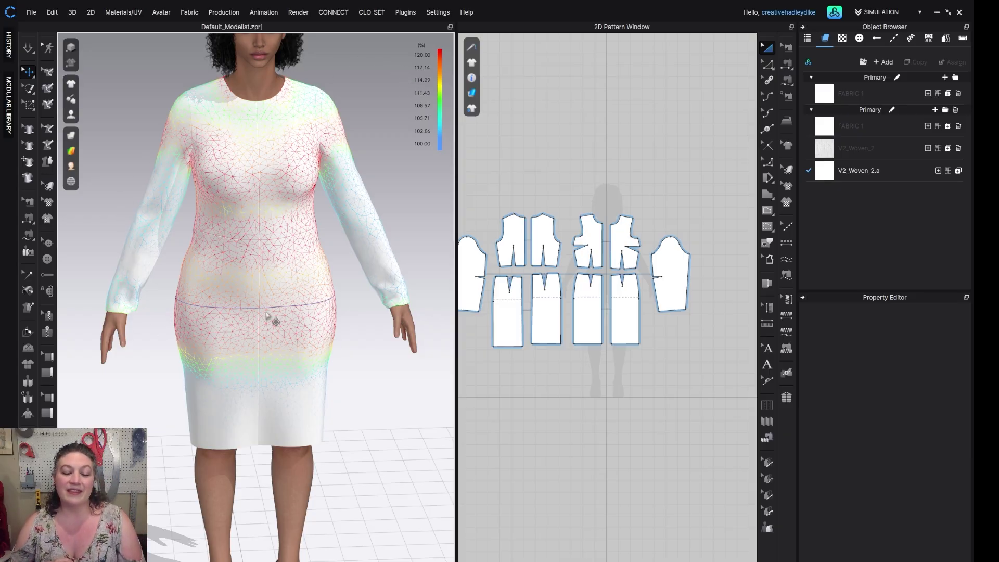
- Orbit and zoom around the avatar to check strain at the bust, waist, back and side
right_drag(267, 316, 335, 293)
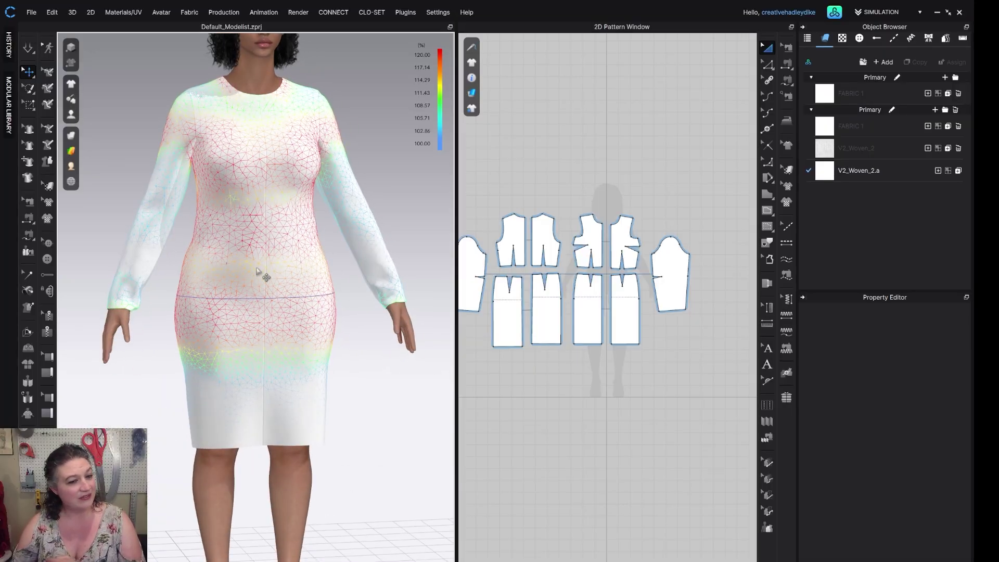
scroll(259, 272, up, 2)
scroll(310, 254, up, 2)
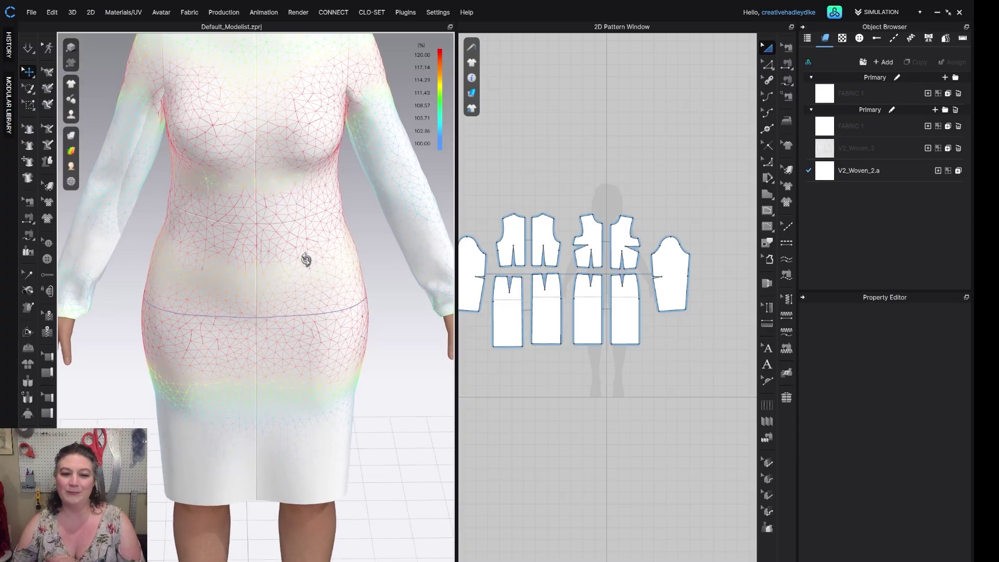
right_drag(274, 171, 312, 152)
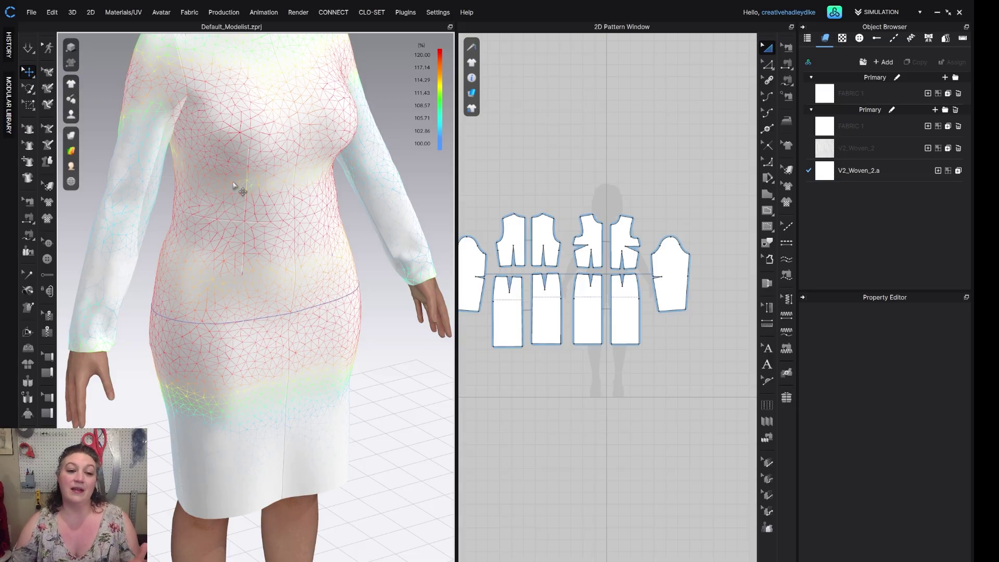
right_drag(330, 139, 292, 140)
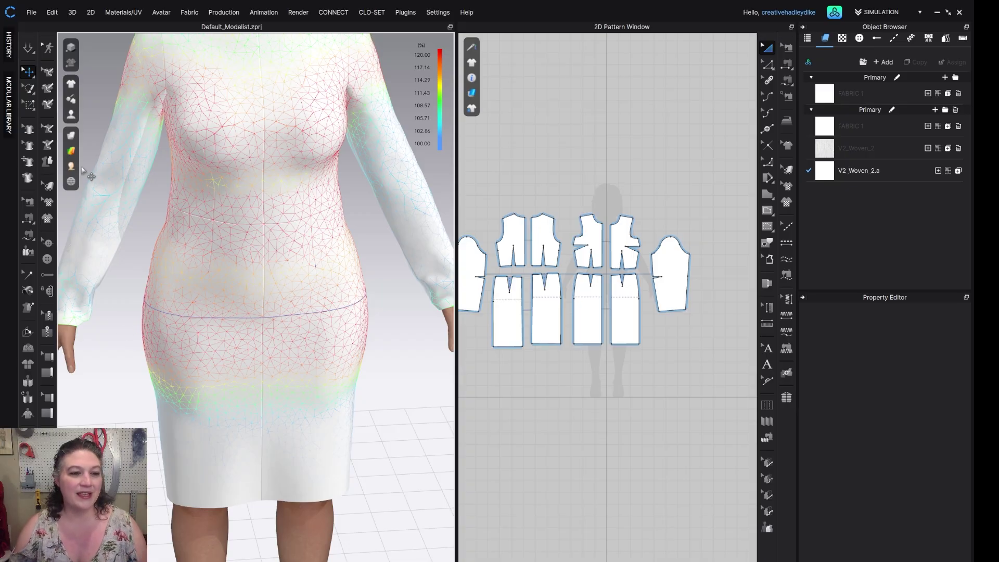
- Apply the fit map, showing red Can't Wear and yellow Tight zones at bust, waist and hips
click(71, 150)
click(116, 201)
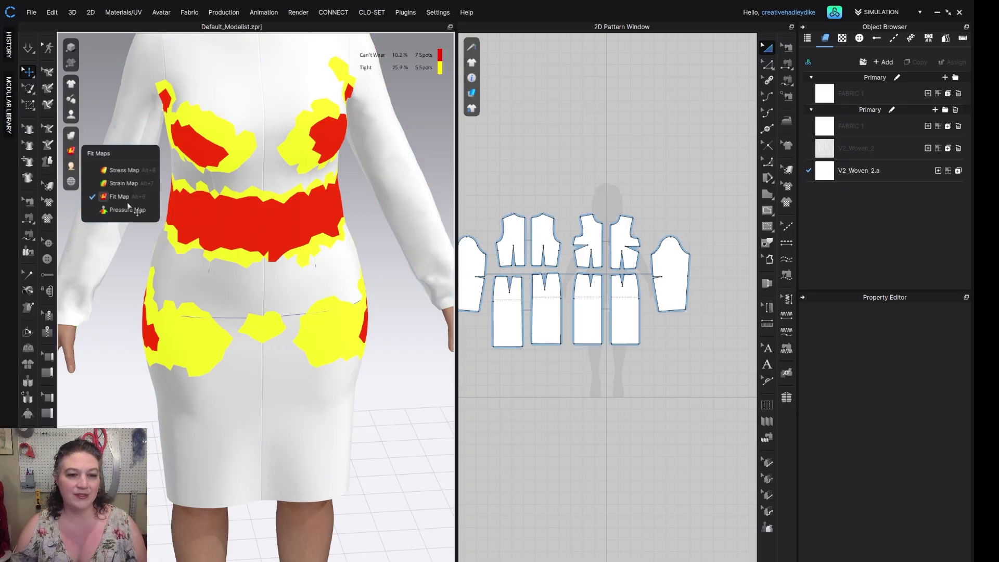
scroll(234, 234, down, 3)
right_drag(234, 235, 290, 256)
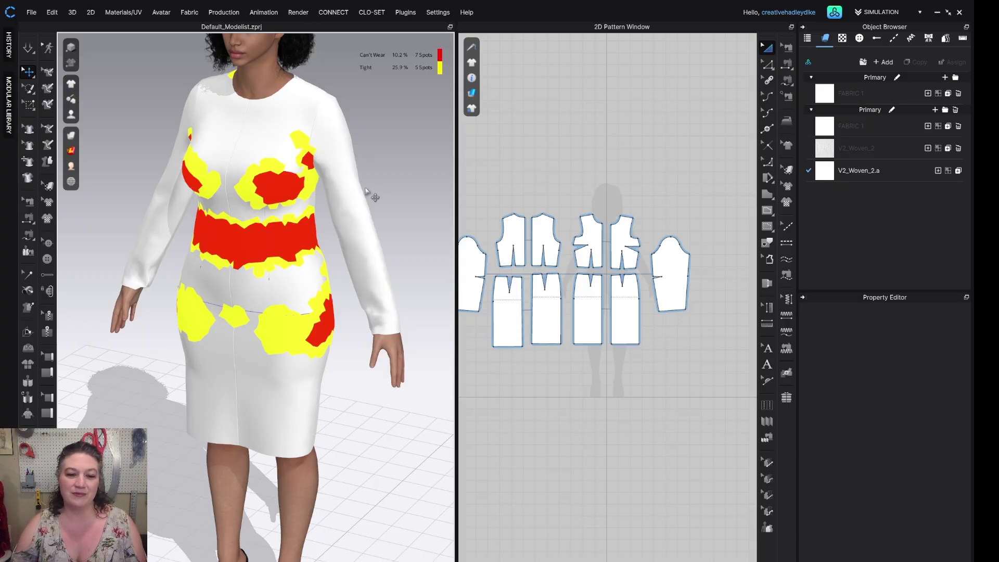
- Orbit around the avatar to check fit zones on the sides, back and shoulders
right_drag(276, 308, 196, 291)
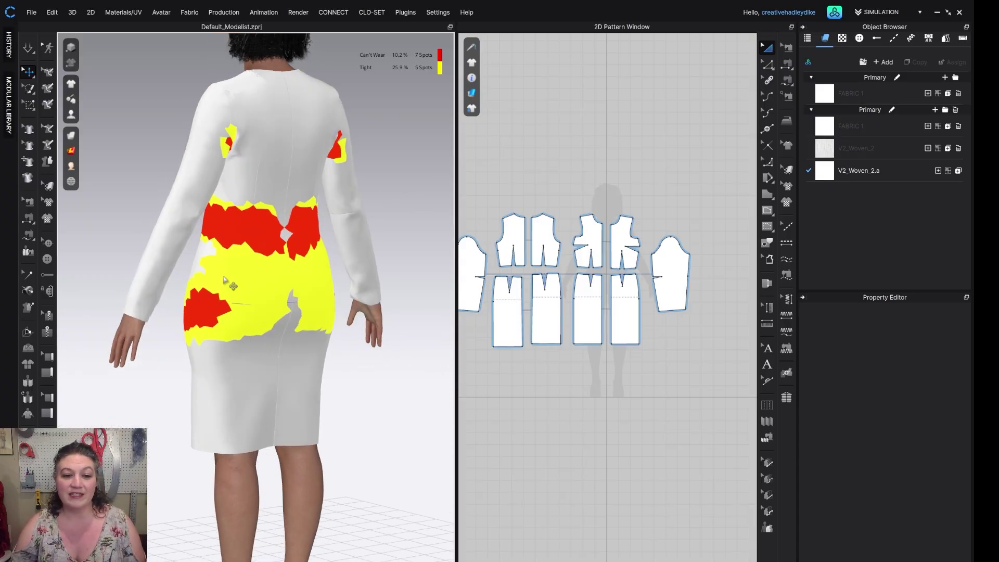
right_drag(211, 325, 335, 329)
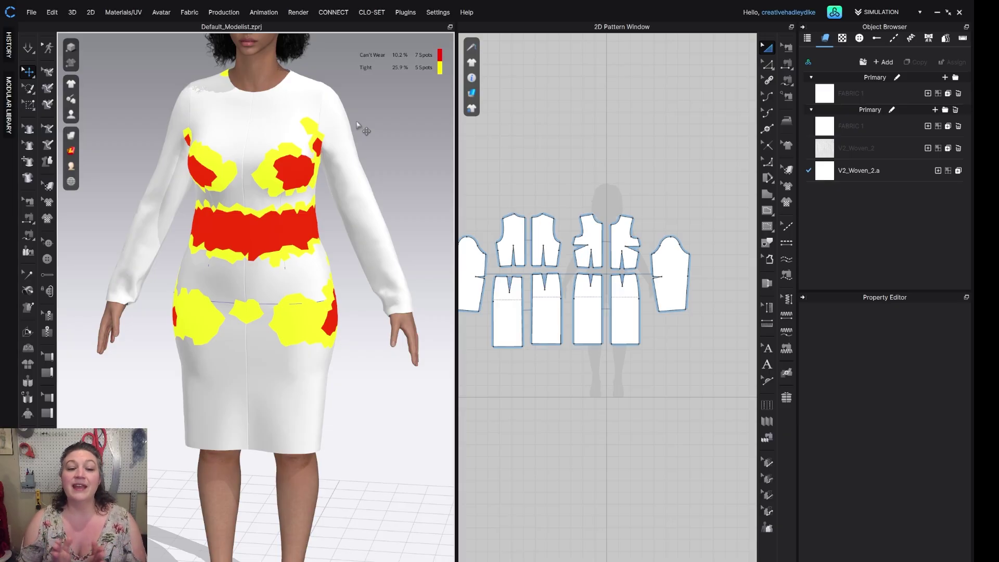
right_drag(357, 125, 209, 279)
scroll(259, 287, up, 3)
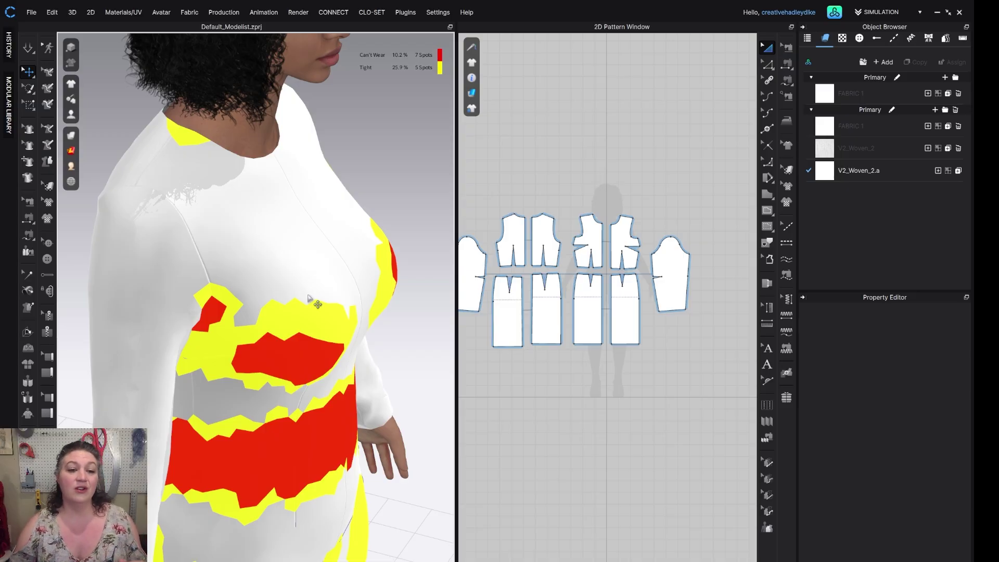
key(2)
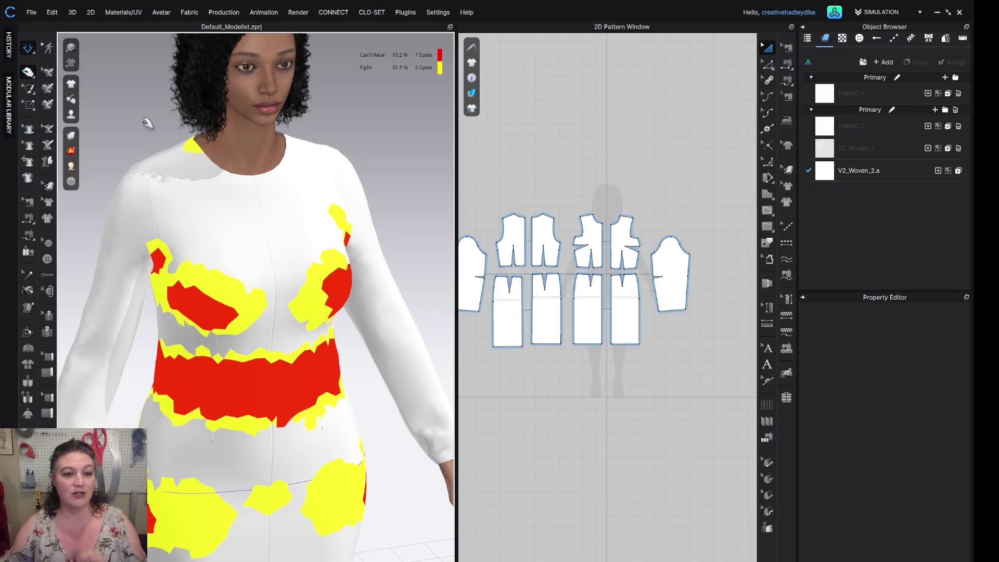
- Select the front bodice pieces and inspect their fit readings, such as 112.20% at the bust
click(189, 163)
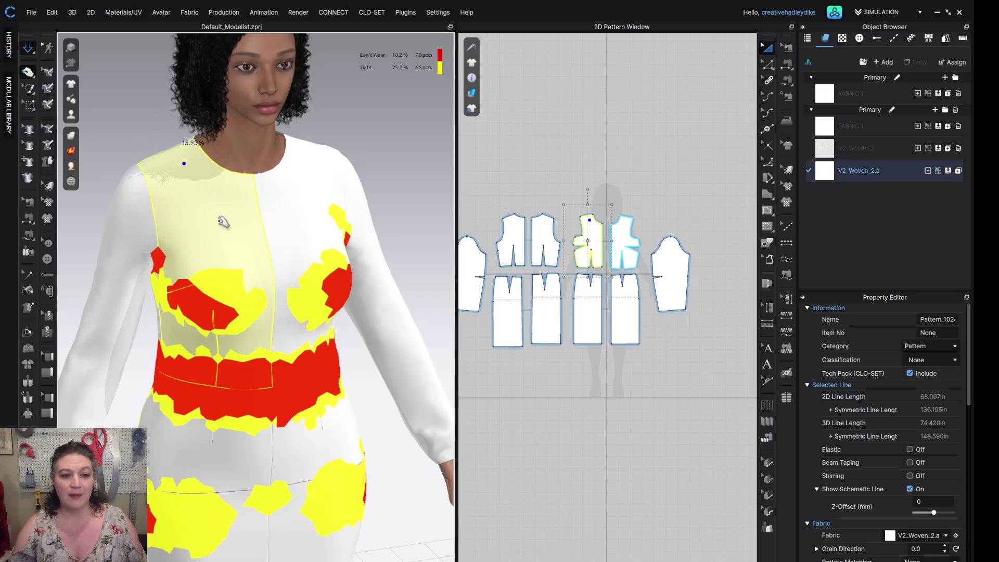
right_drag(227, 190, 168, 195)
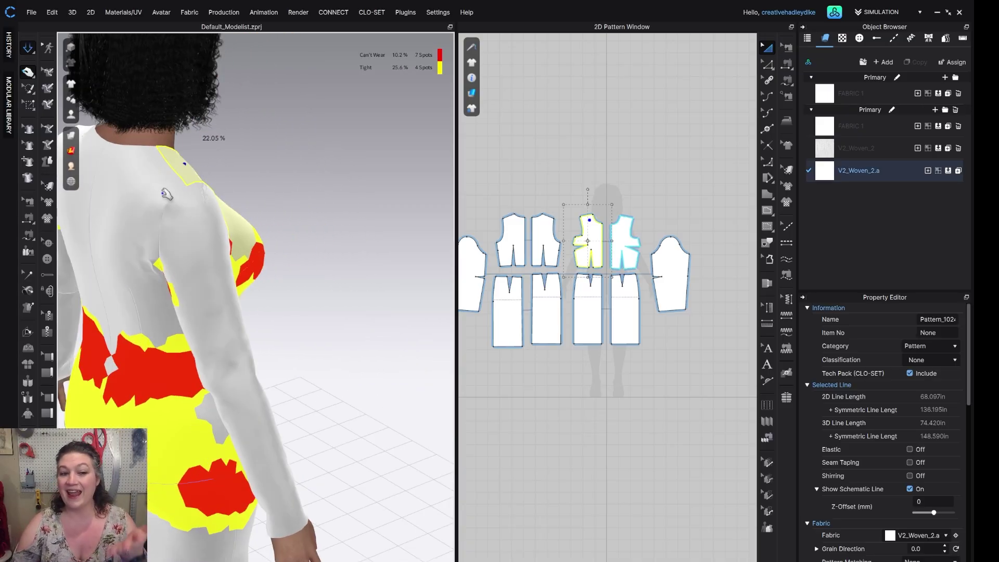
click(269, 159)
right_drag(269, 160, 109, 260)
right_drag(194, 275, 244, 276)
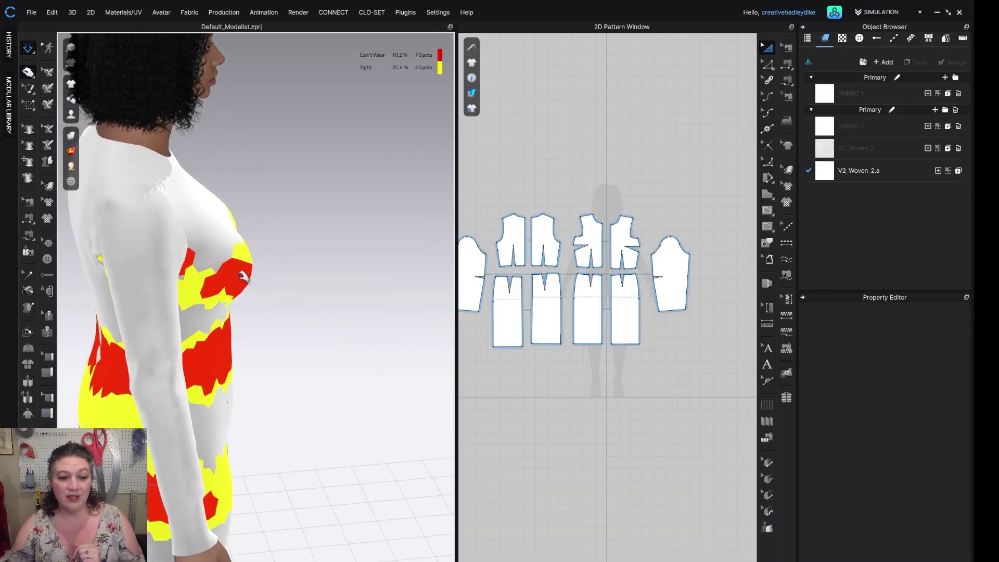
click(244, 276)
right_drag(323, 279, 274, 279)
- Select the second front bodice piece and reveal the Fit Maps flyout
click(306, 287)
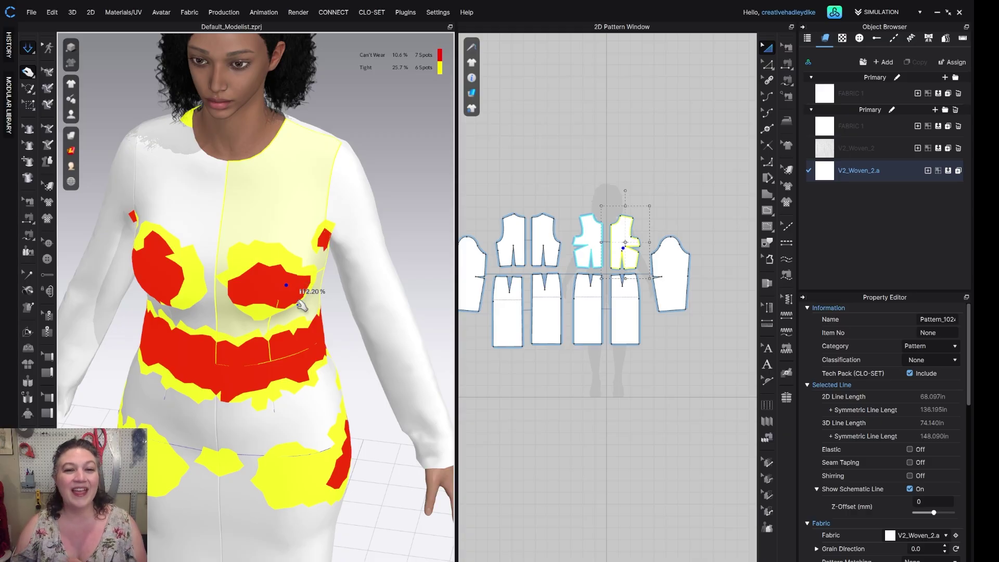
mouse_move(63, 153)
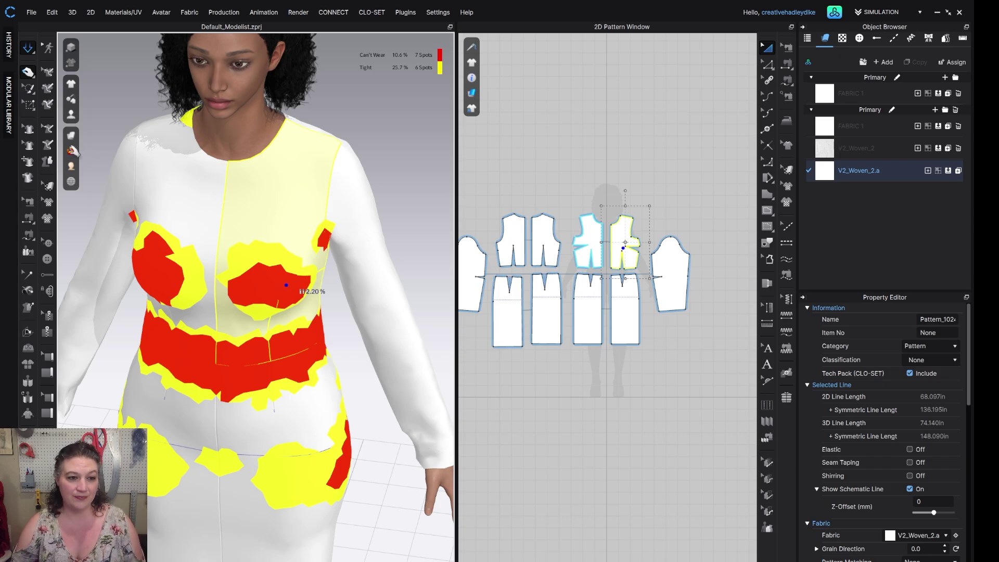
- Show the 0–5.00 kPa pressure map on the avatar and read 1.86 kPa at the chest
click(118, 209)
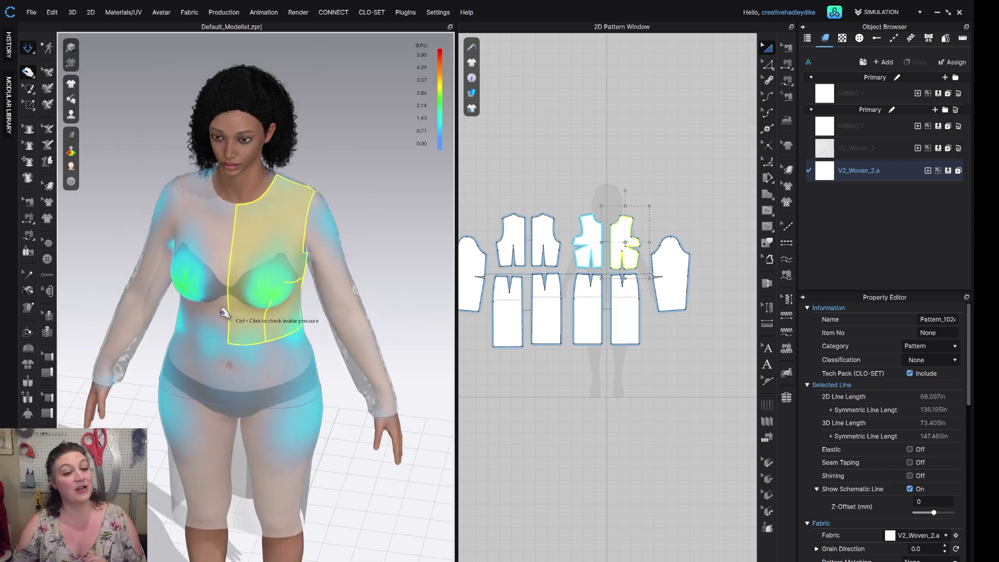
scroll(246, 191, up, 5)
scroll(236, 341, down, 5)
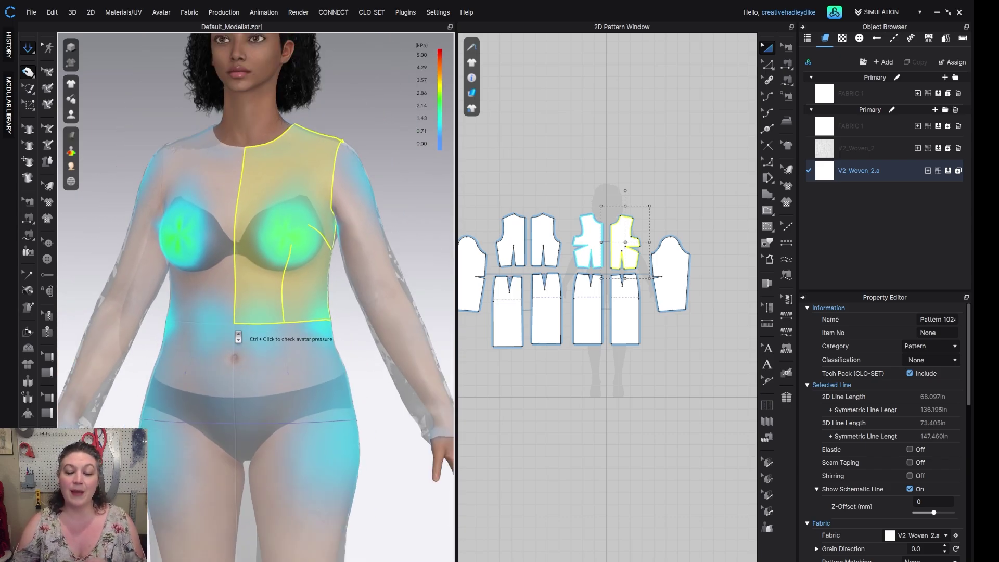
scroll(239, 338, down, 1)
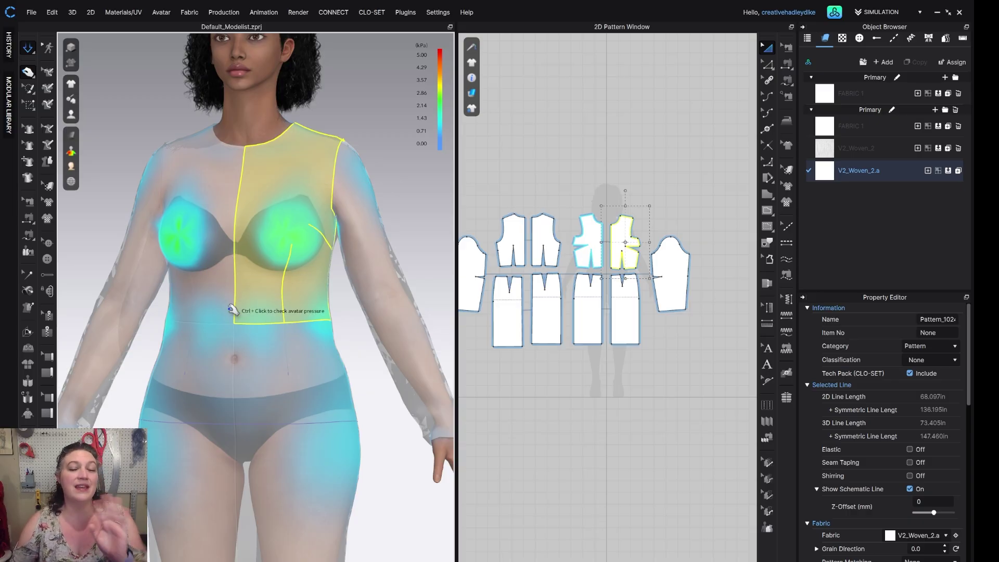
right_drag(223, 300, 197, 268)
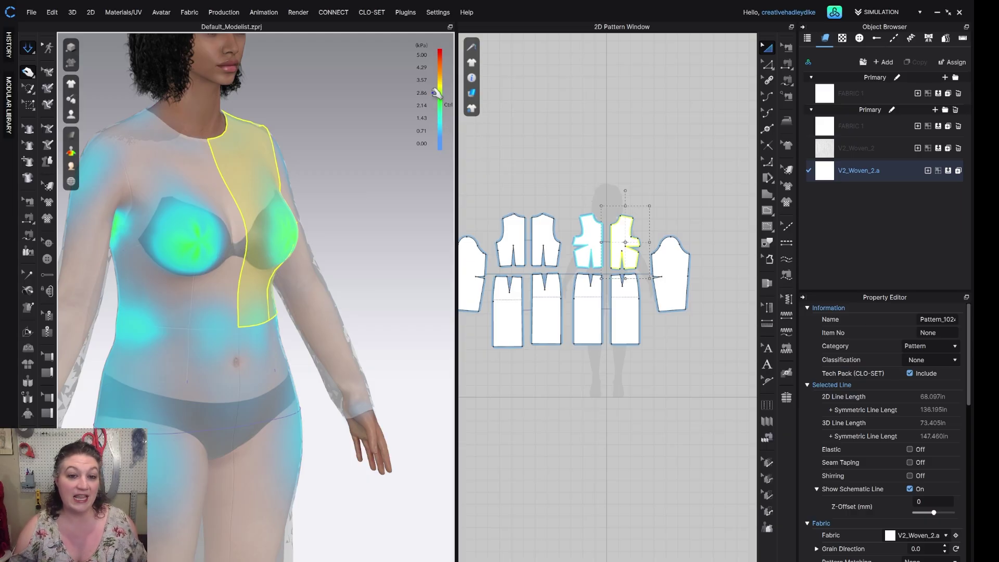
ctrl+click(189, 244)
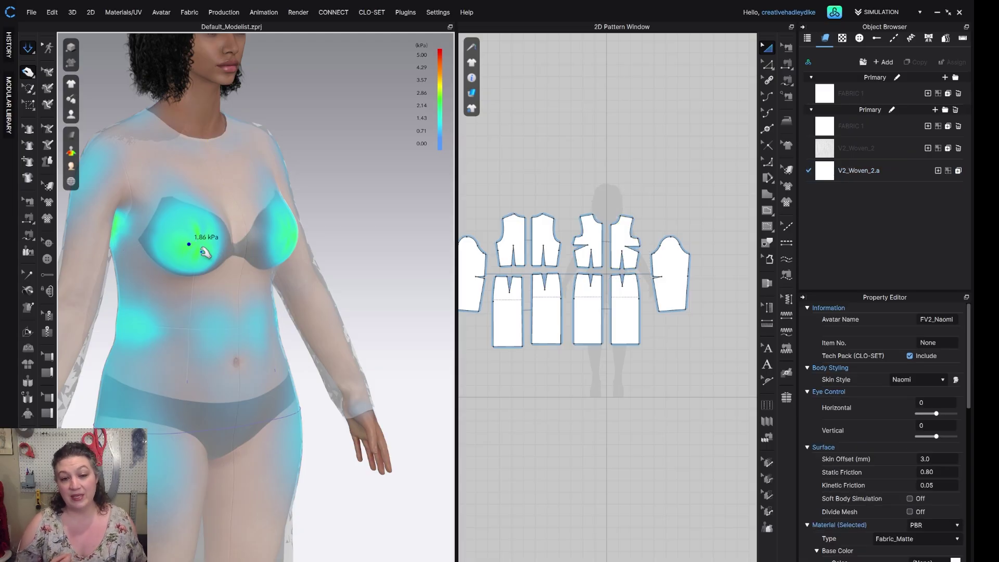
- Read the avatar pressure at the upper chest and on the back of the upper arm
ctrl+click(175, 154)
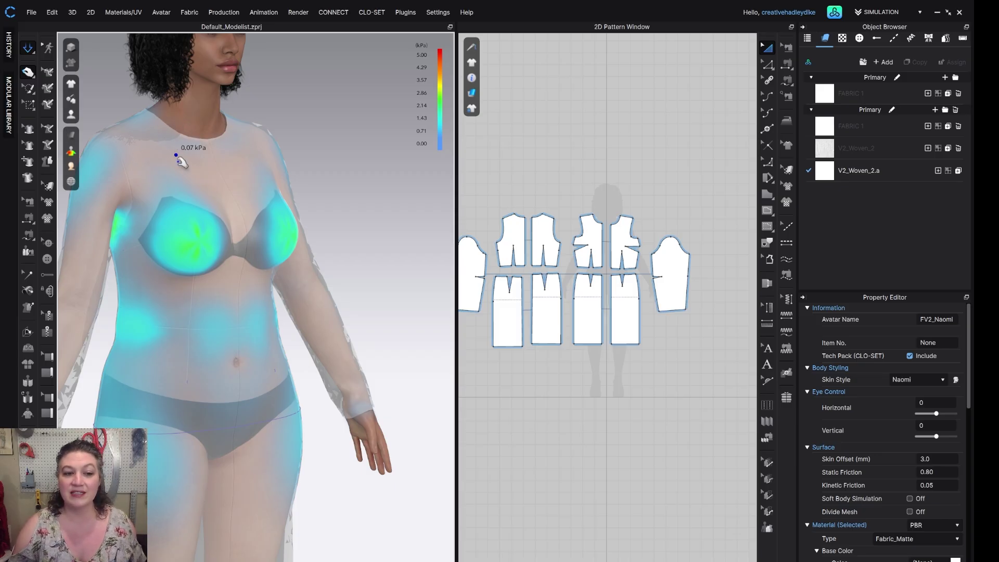
mouse_move(178, 151)
right_down()
mouse_move(203, 189)
mouse_move(255, 194)
mouse_move(224, 201)
mouse_move(241, 211)
right_up()
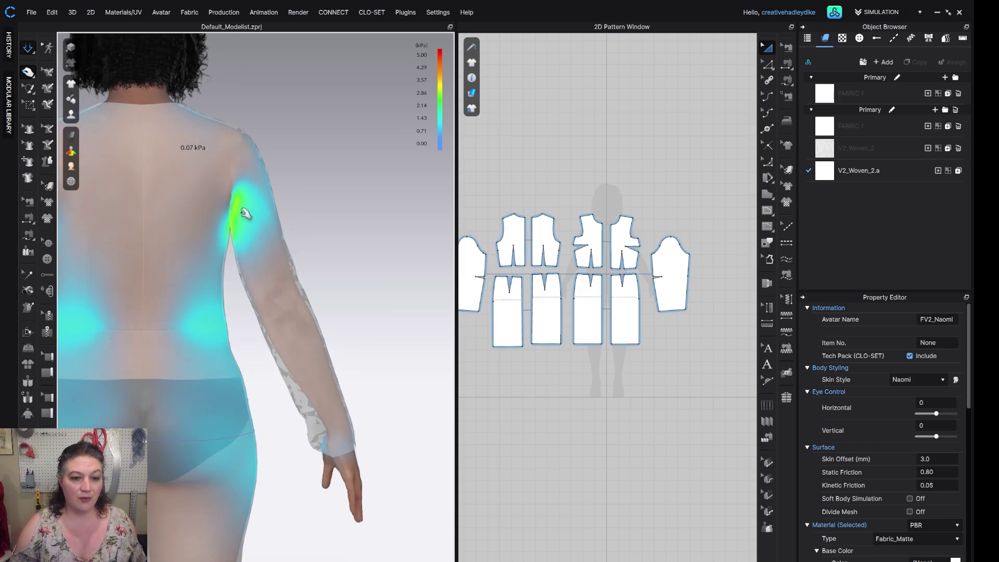
ctrl+click(235, 213)
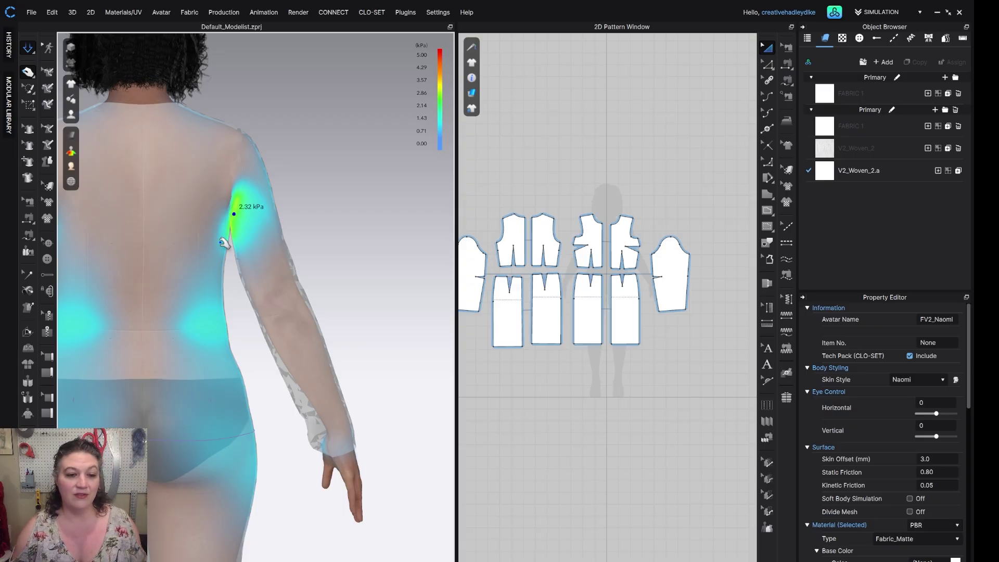
- Read pressure at the left waist and thigh, down to 0.00 kPa near the hem
key(2)
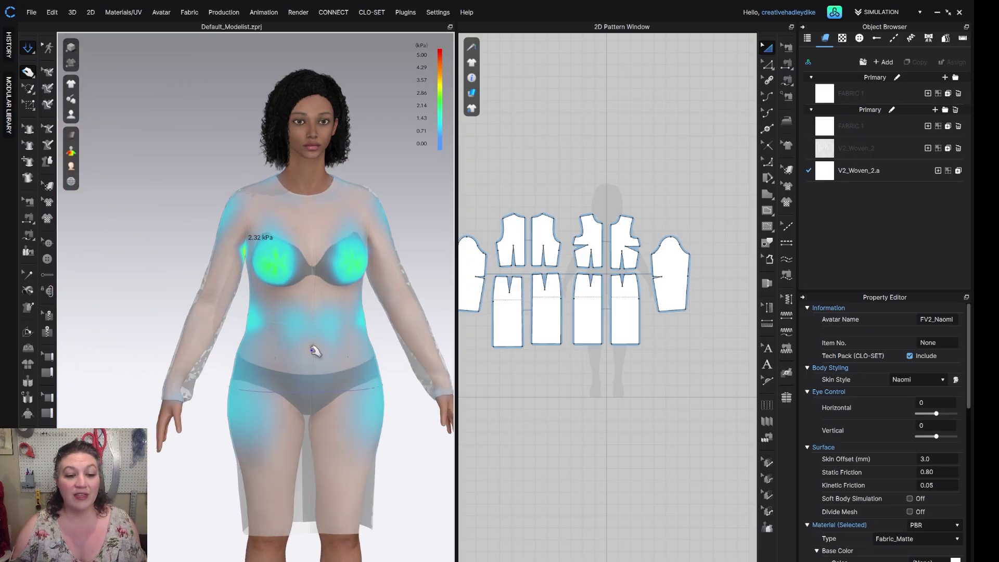
click(255, 317)
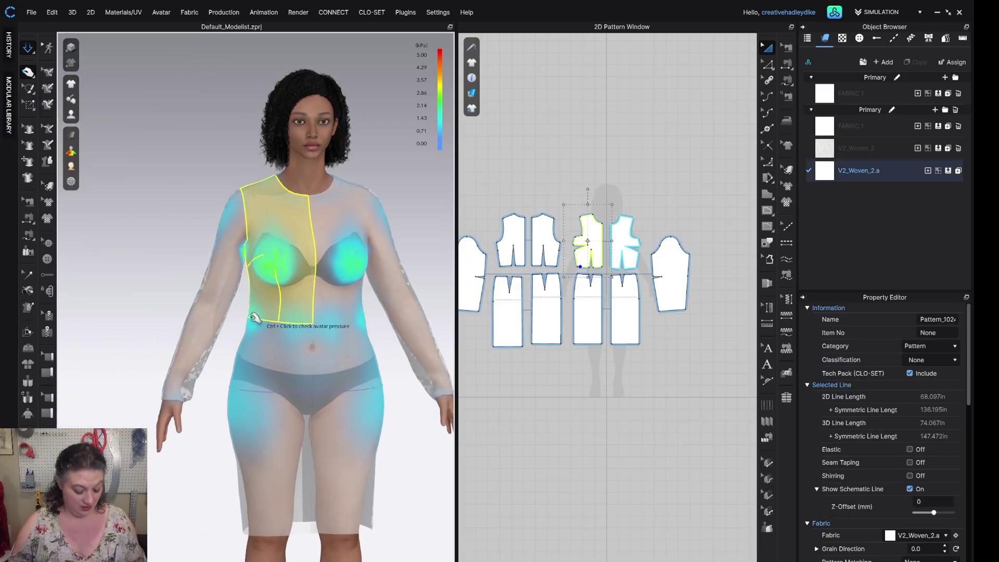
ctrl+click(251, 316)
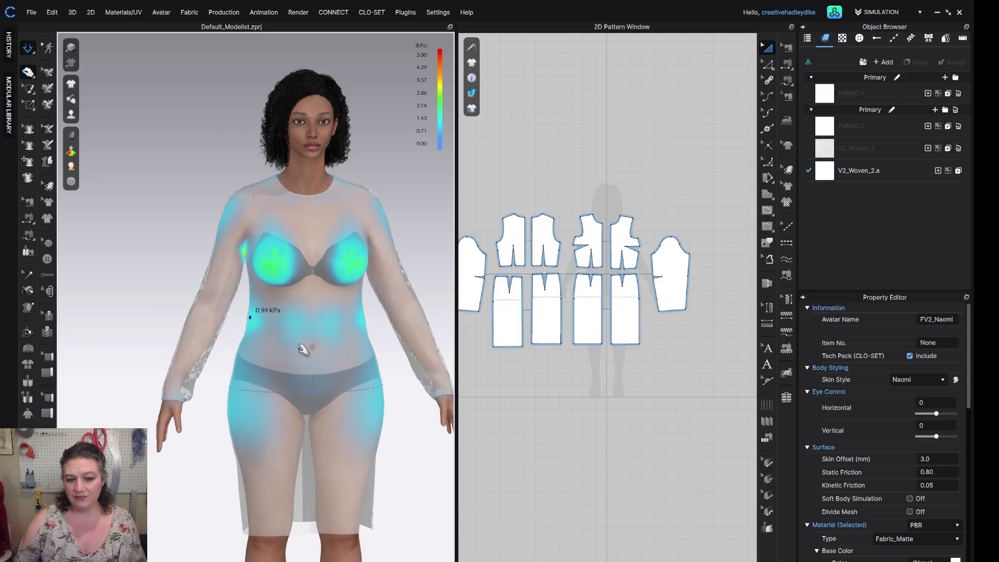
scroll(255, 333, up, 5)
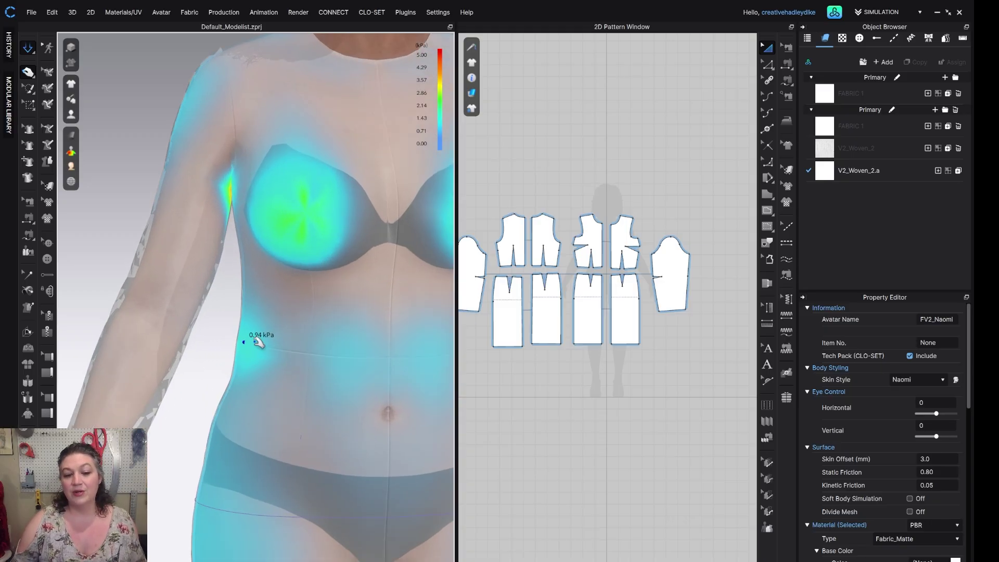
scroll(268, 367, down, 5)
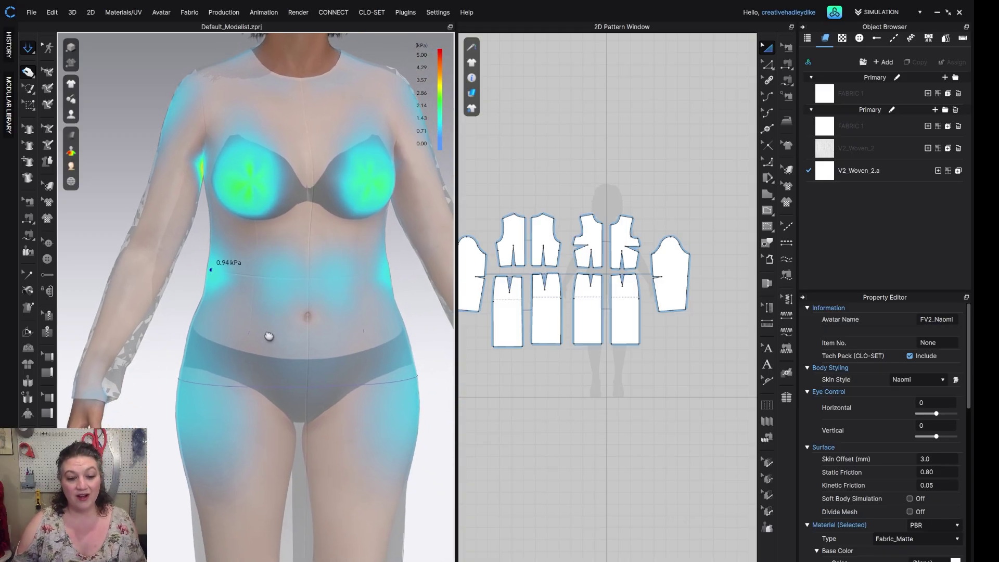
ctrl+click(188, 408)
scroll(229, 408, down, 3)
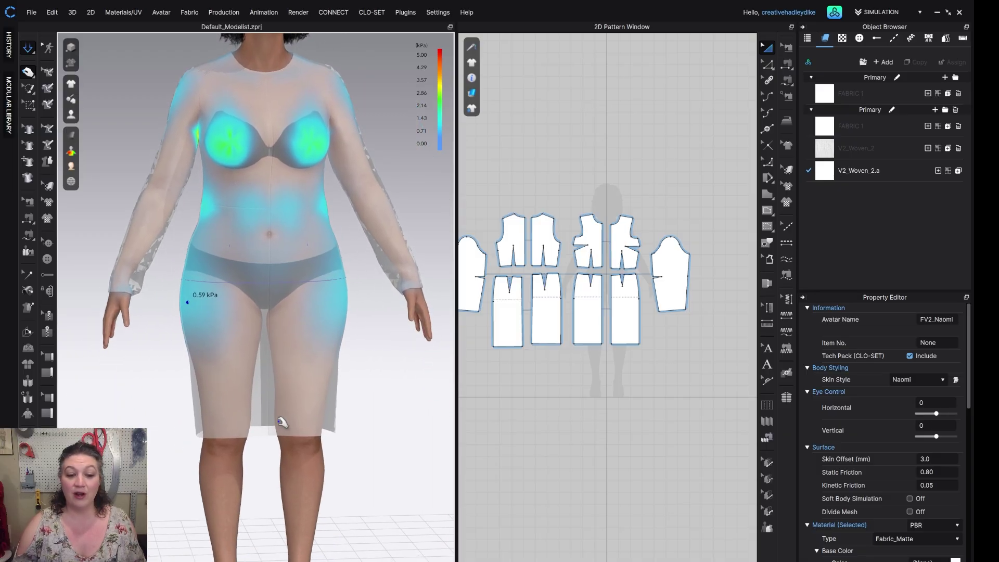
ctrl+drag(283, 423, 316, 404)
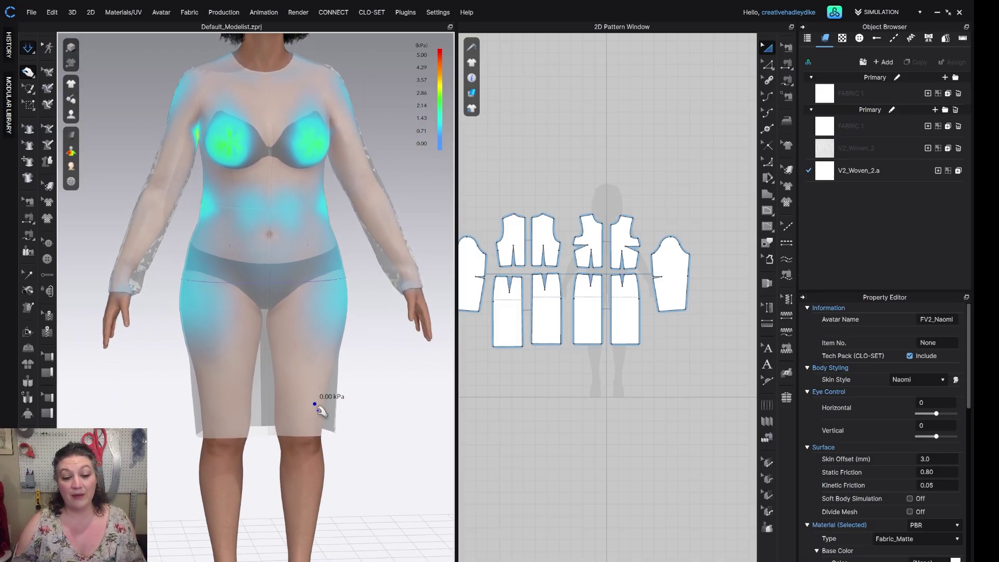